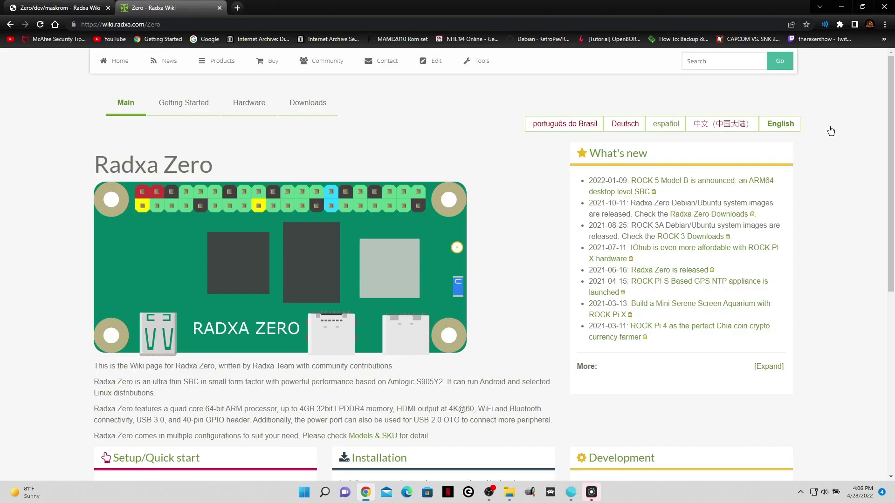
Open the Radxa Zero maskrom mode guide at its Install required tools > Windows section.
scroll(830, 131, "down", 3)
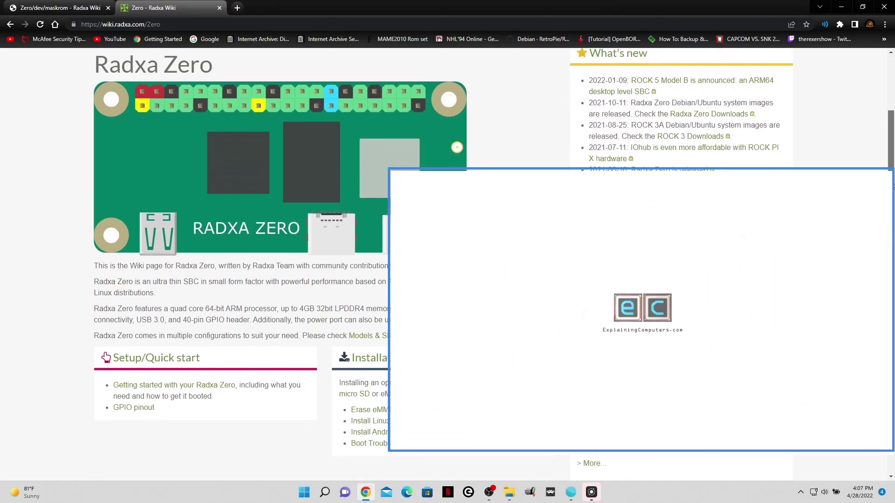
scroll(494, 263, "down", 4)
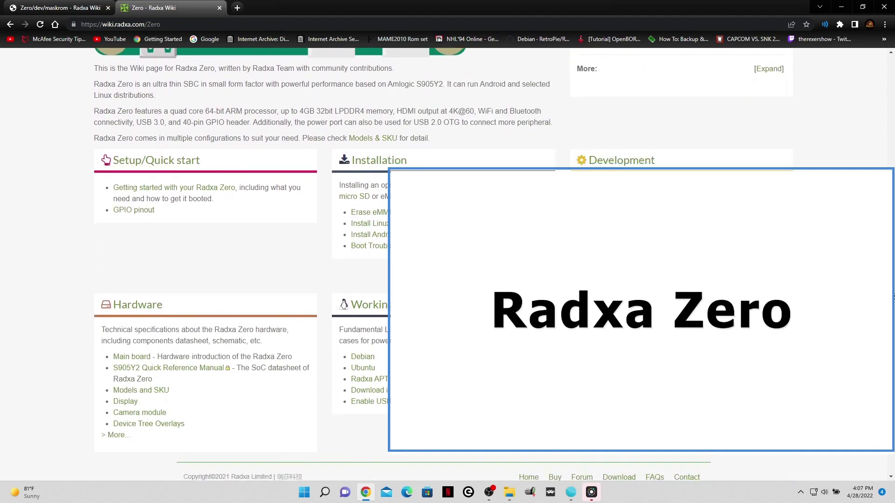
scroll(891, 296, "up", 10)
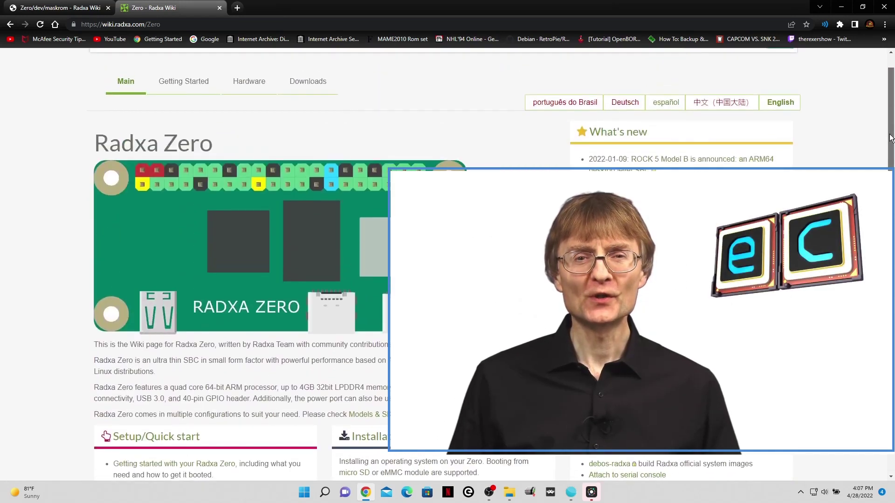
scroll(890, 137, "up", 1)
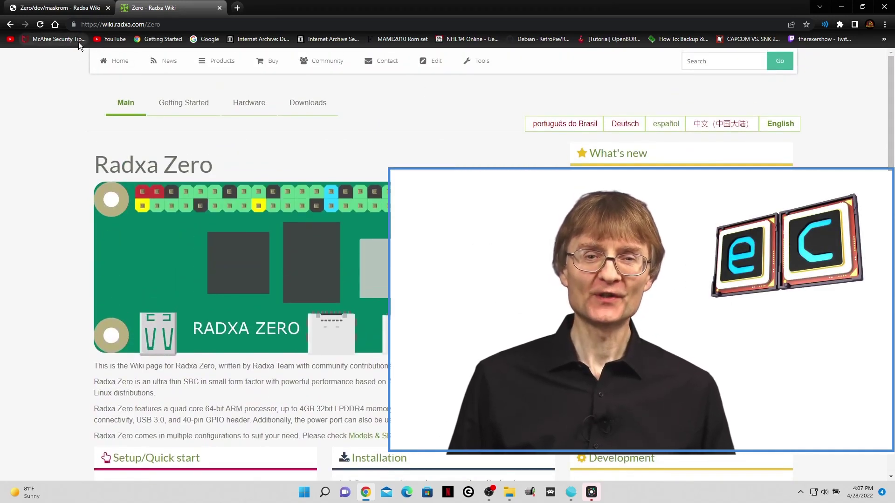
left_click(60, 7)
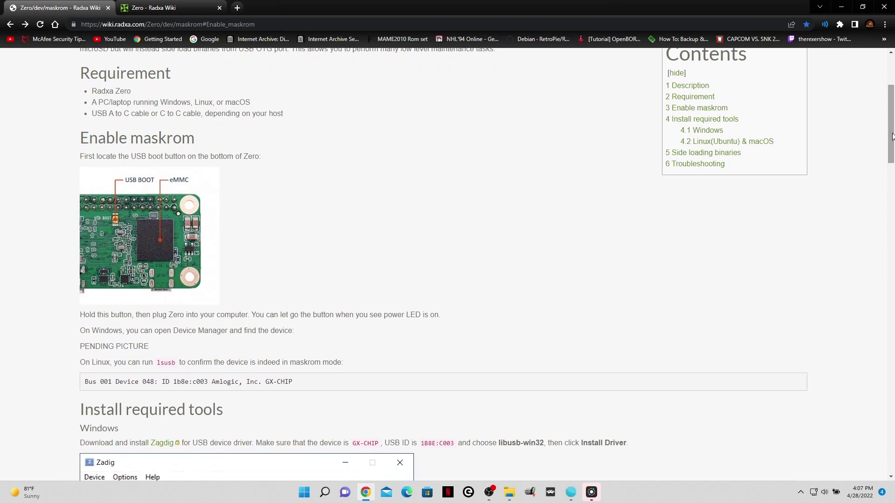
left_click_drag(891, 134, 892, 154)
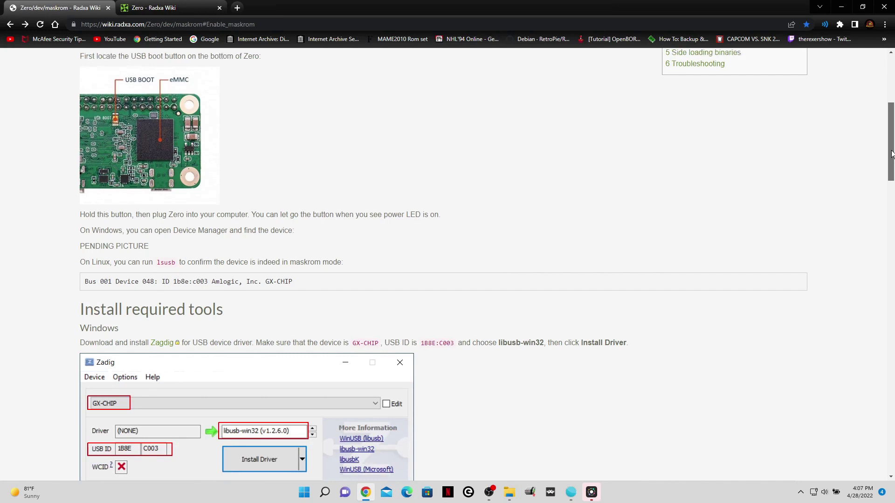
left_click_drag(891, 153, 891, 191)
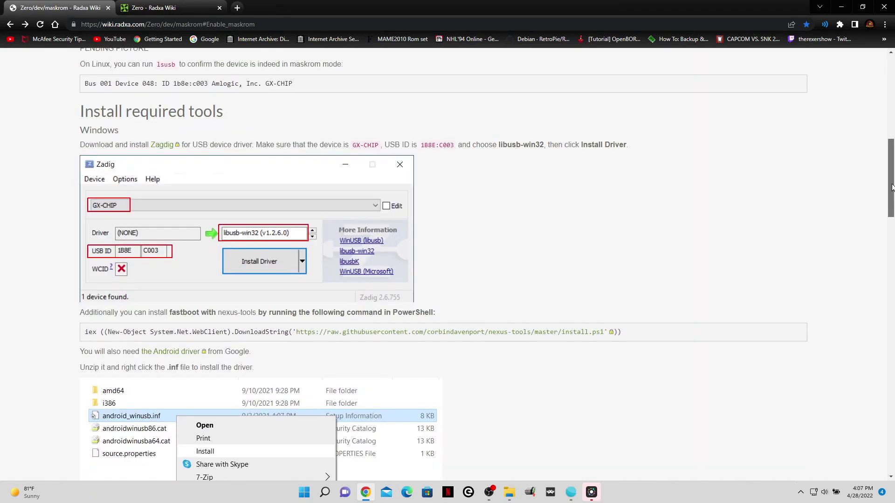
Check the Zadig website, then launch zadig-2.7.exe from Windows Start search.
left_click(159, 145)
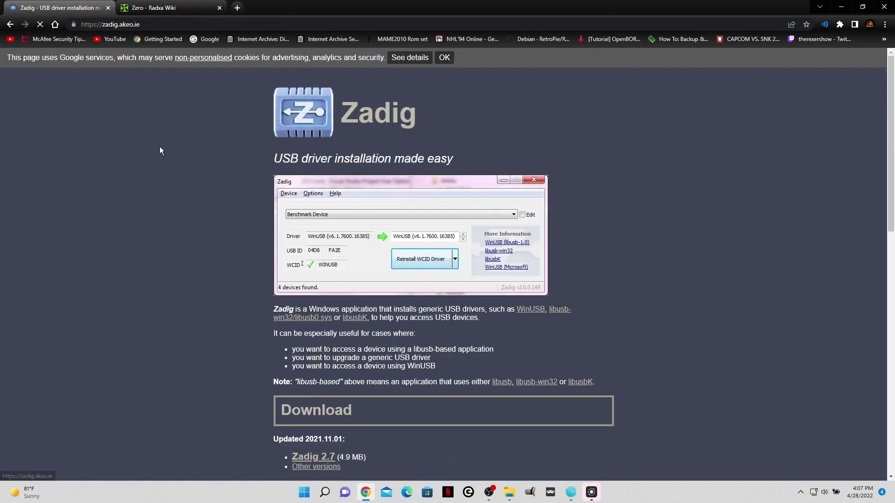
key("alt+Left")
key("super")
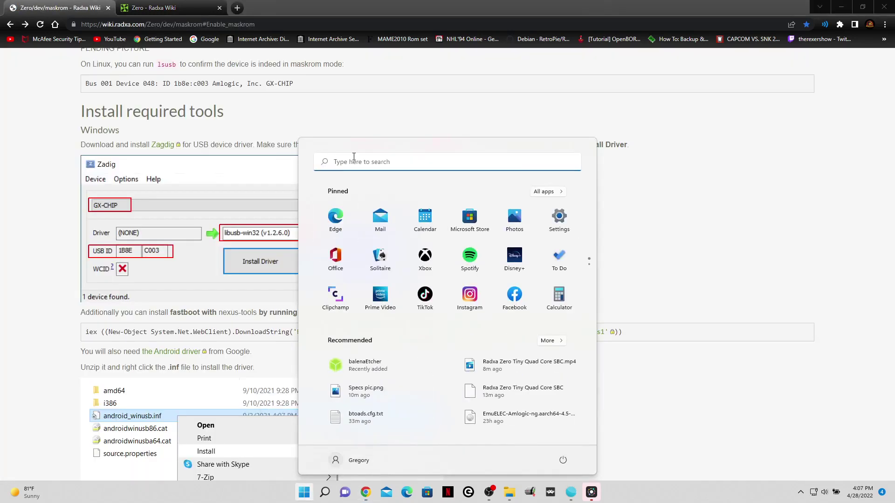
left_click(353, 157)
type("zadig")
left_click(524, 245)
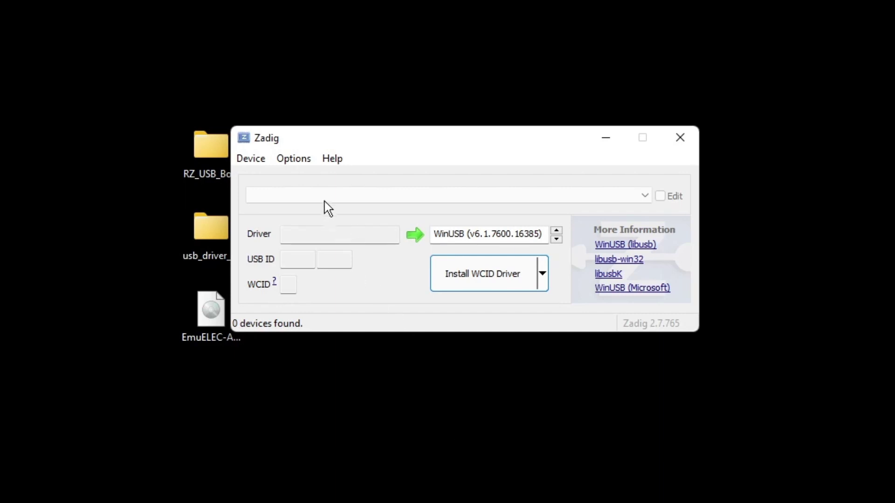
Enable List All Devices in Zadig so the GX-CHIP device is listed.
left_click(294, 159)
left_click(310, 177)
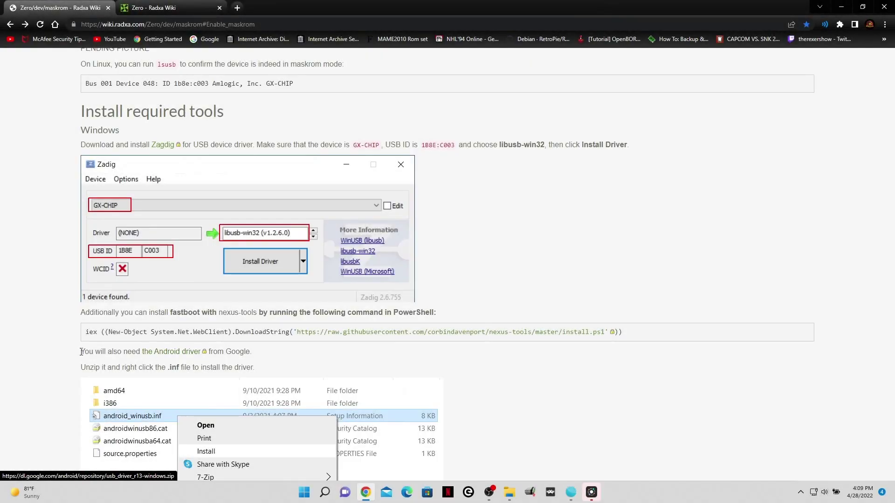
Download the Android USB driver zip and extract all its files.
left_click(173, 357)
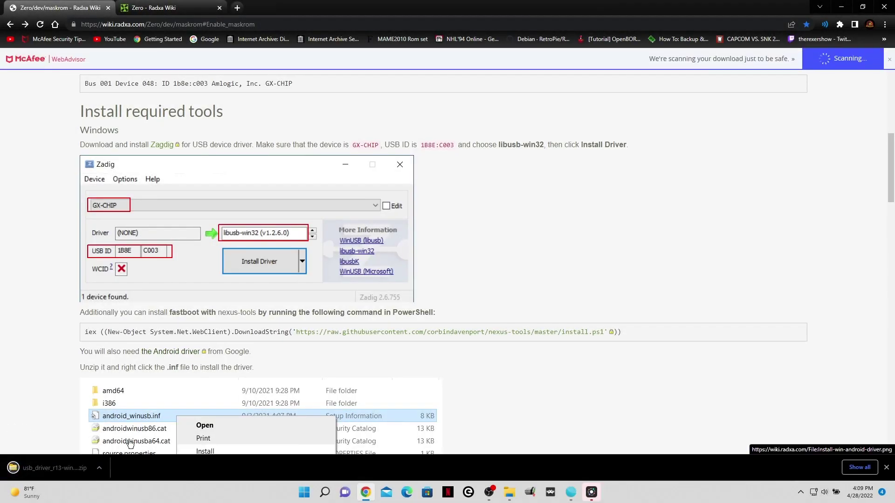
left_click(99, 470)
left_click(126, 434)
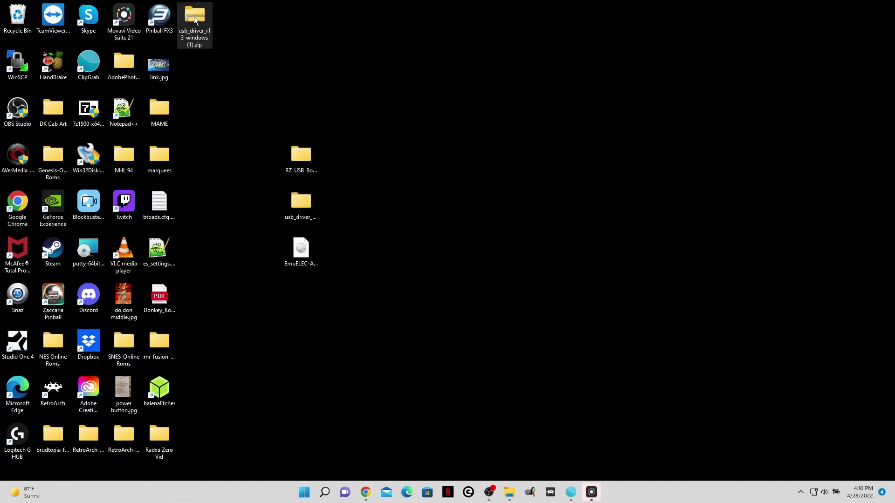
right_click(194, 16)
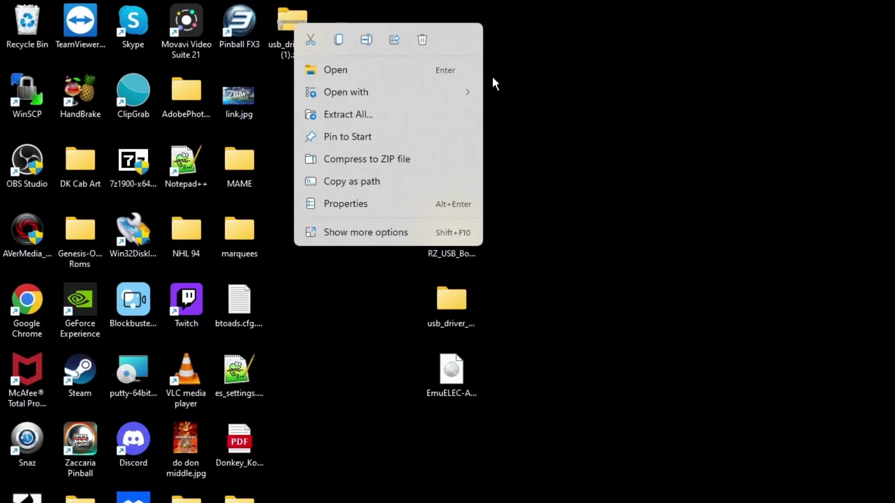
left_click(362, 116)
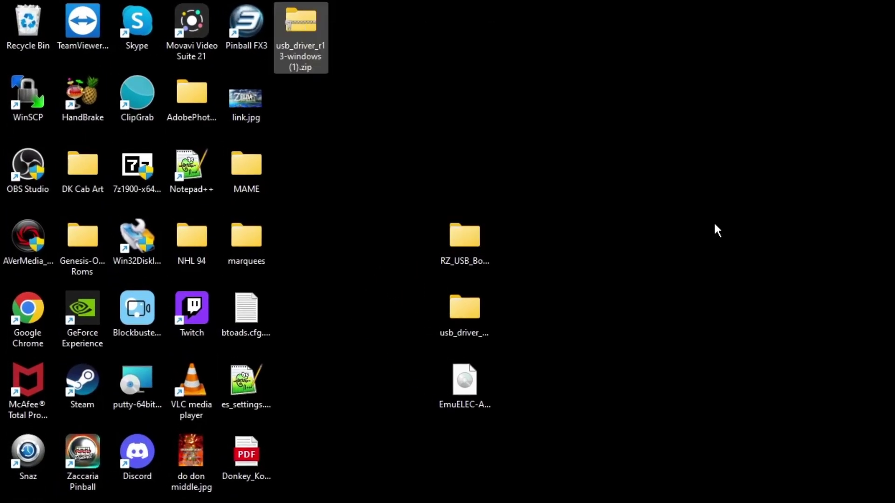
Install android_winusb.inf from usb_driver_r13-windows\usb_driver, accepting the security warning.
left_click(458, 319)
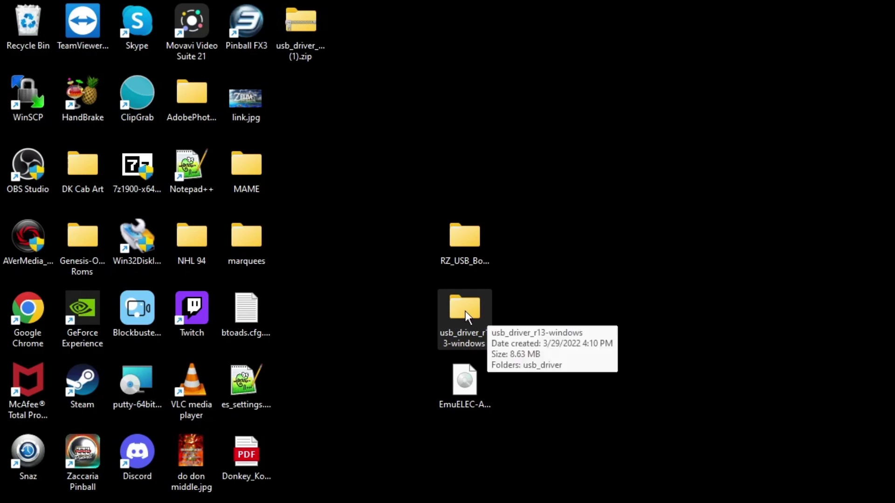
double_click(466, 311)
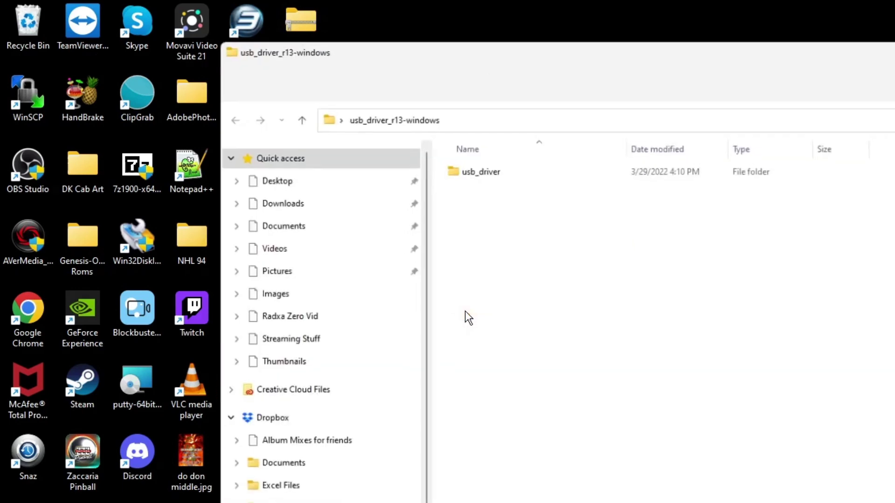
left_click(475, 173)
double_click(475, 172)
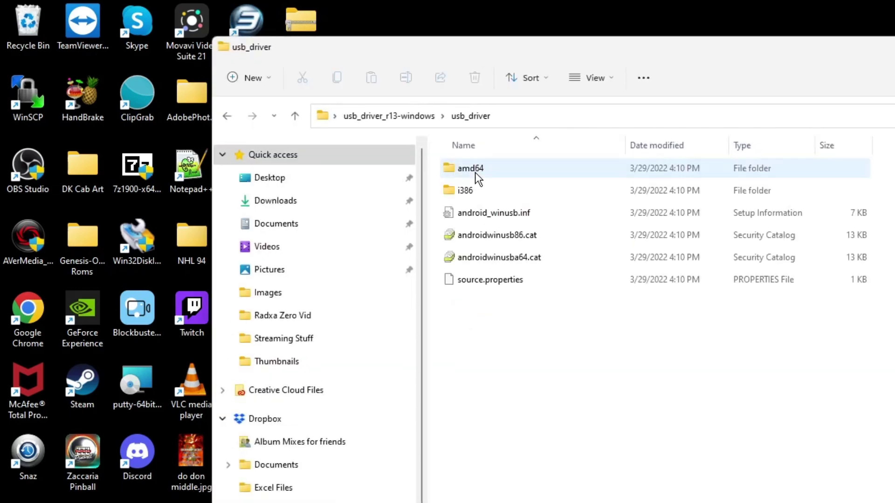
left_click(493, 213)
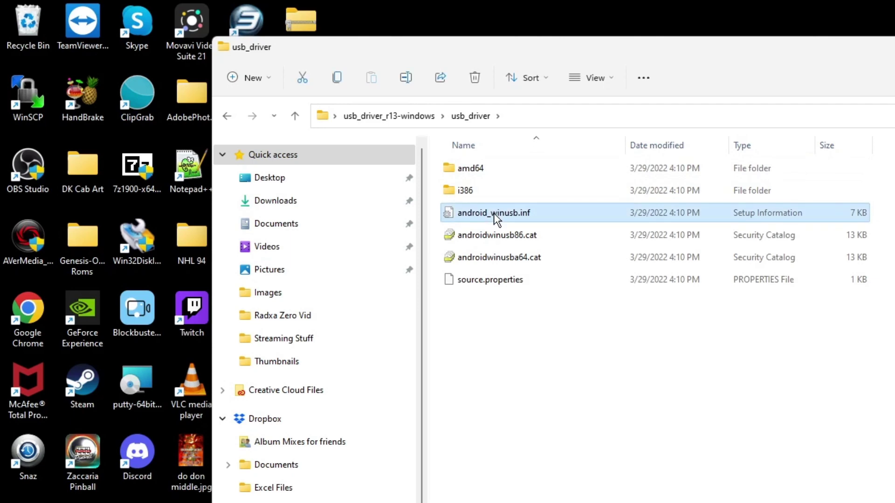
right_click(493, 214)
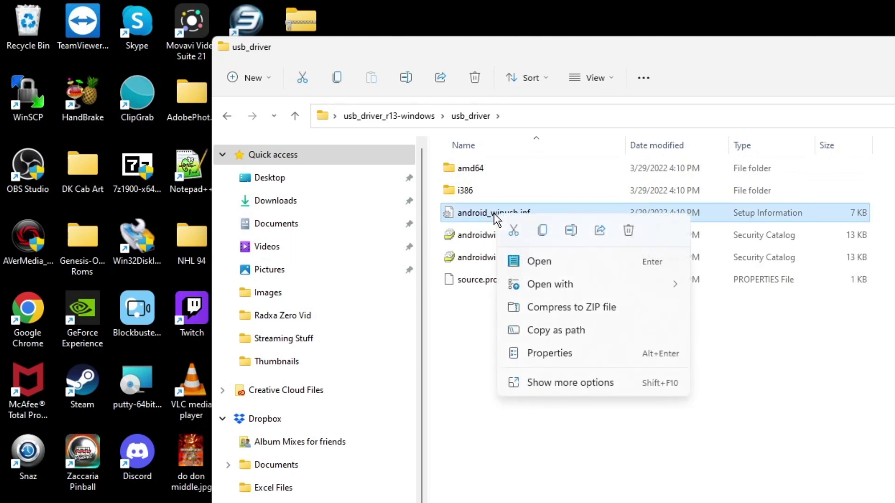
left_click(571, 385)
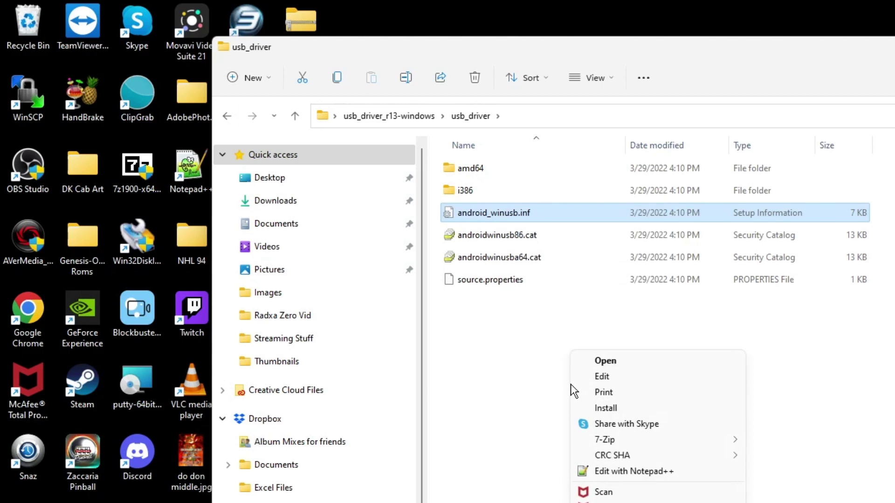
left_click(613, 409)
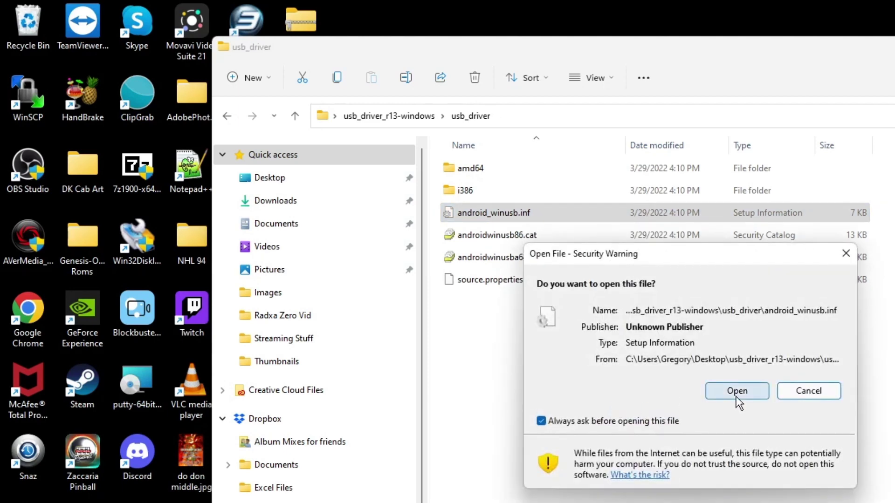
left_click(737, 394)
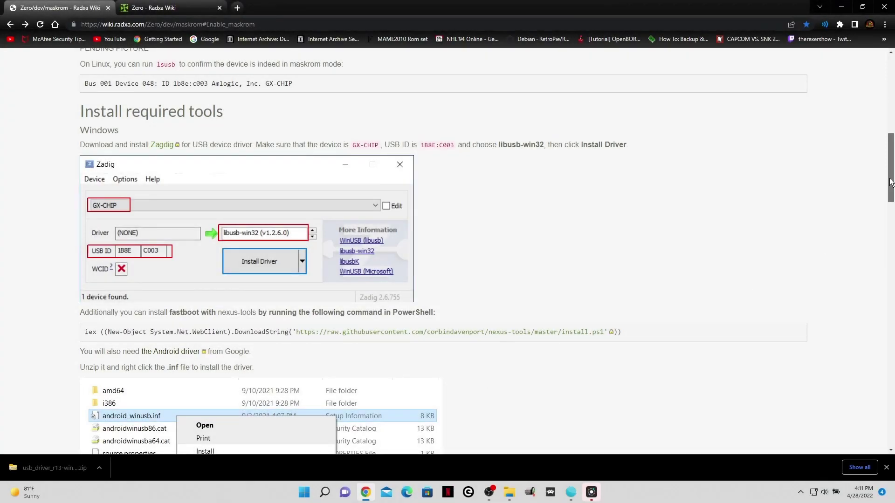
Download the RZ_USB_Boot_Helper zip from the wiki's Radxa DL link.
left_click_drag(891, 184, 892, 258)
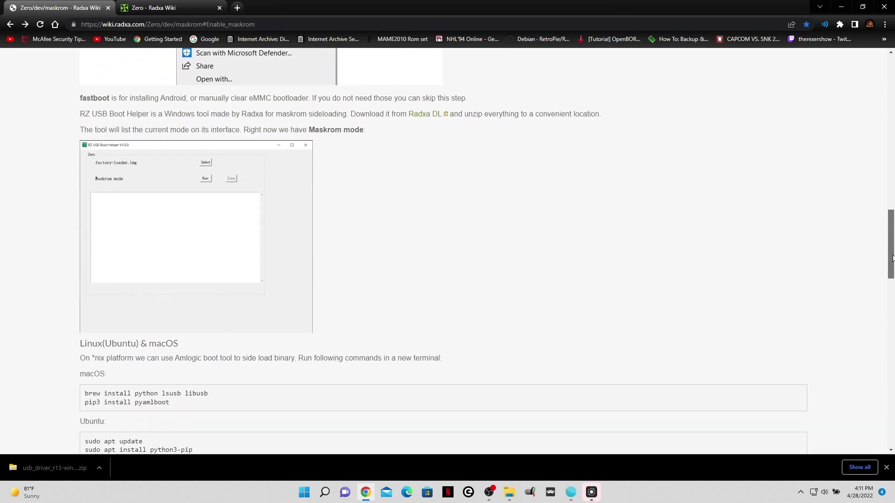
left_click(423, 120)
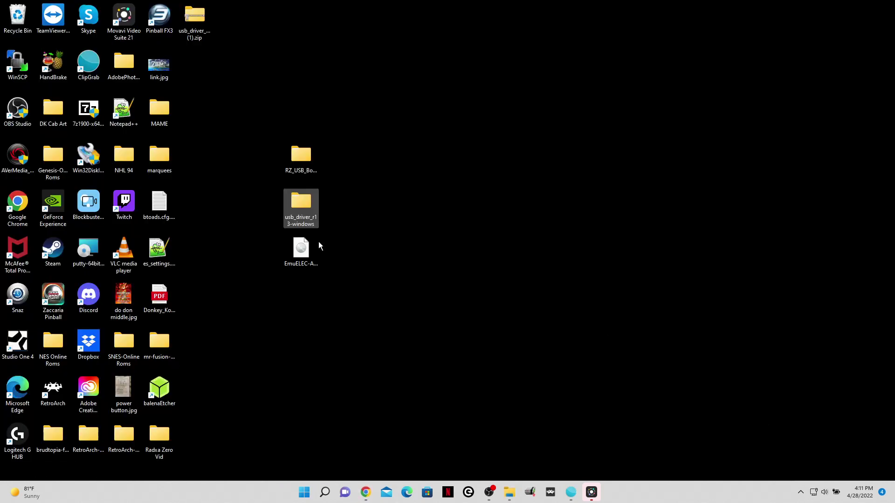
Open the RZ_USB_Boot_Helper_V1.0.0 folder and run RZ_USB_Boot_Helper_V1.0.0.exe.
left_click(301, 161)
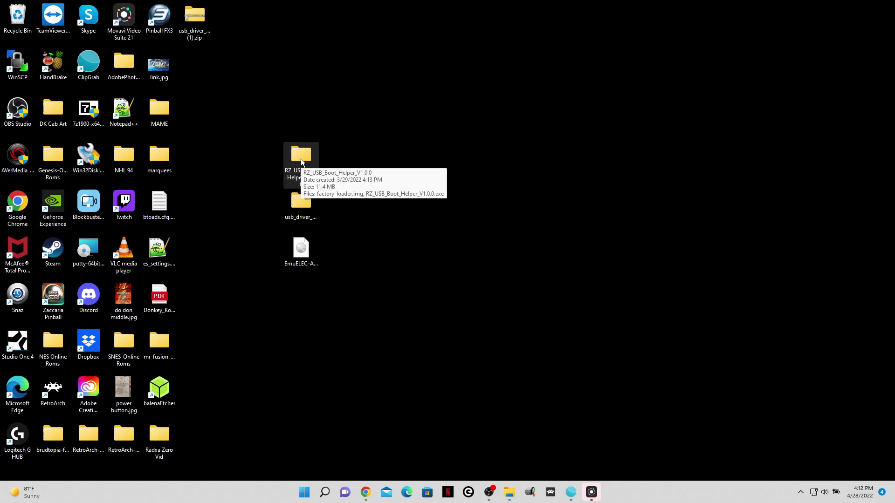
double_click(302, 161)
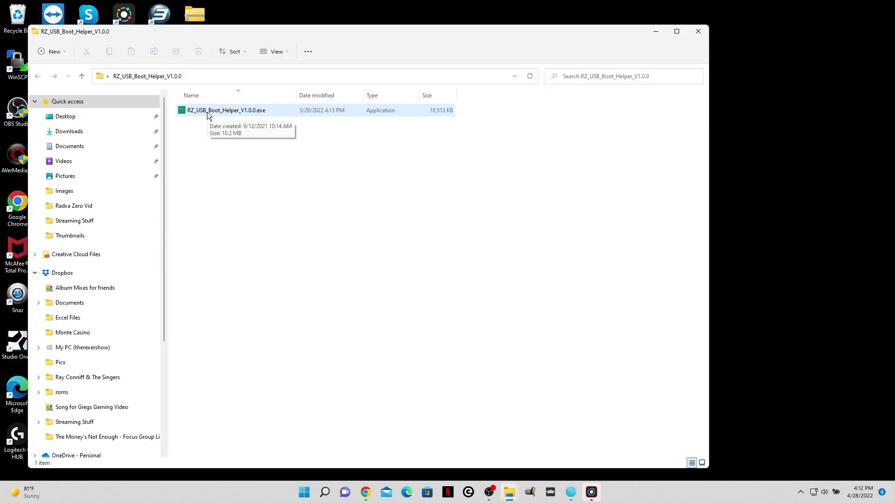
double_click(188, 107)
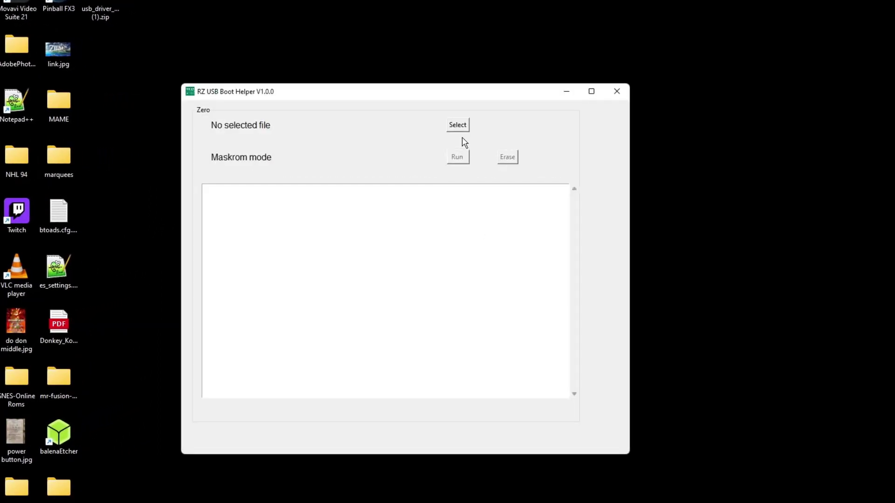
Load rz-udisk-loader.bin from the Desktop and run it in Maskrom mode until 'run done!'.
left_click(459, 125)
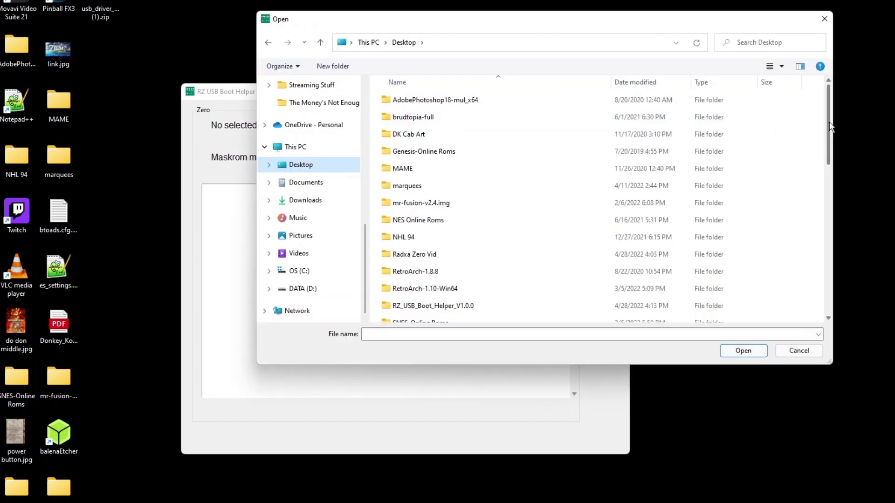
left_click_drag(830, 125, 833, 273)
double_click(414, 247)
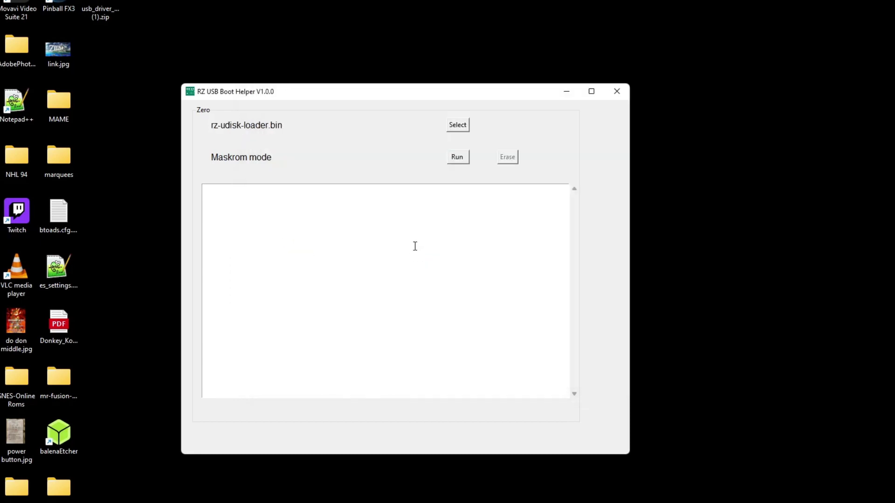
left_click(458, 159)
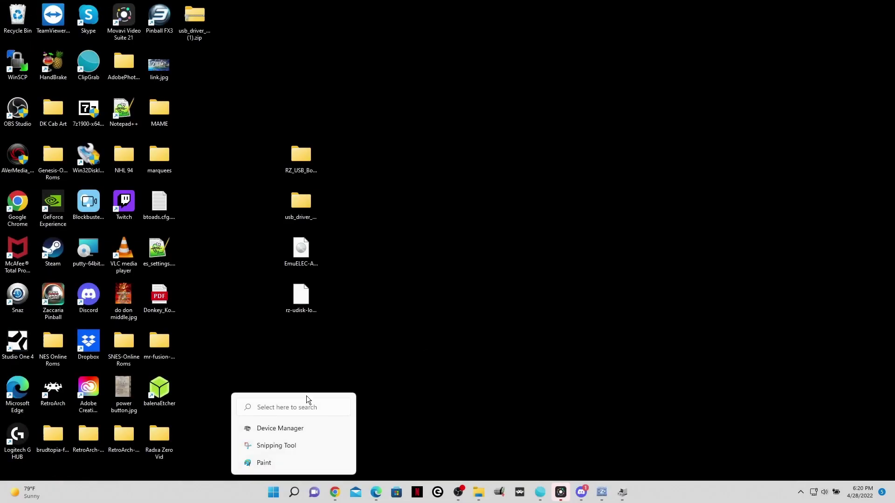
left_click(272, 392)
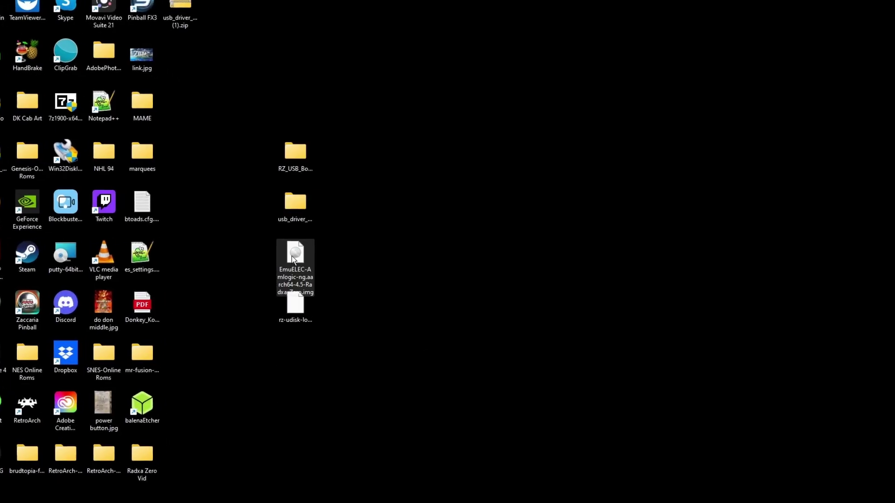
Launch balenaEtcher and pick EmuELEC-Amlogic-ng.aarch64-4.5-Radxa_Zero.img from the Desktop.
mouse_move(302, 255)
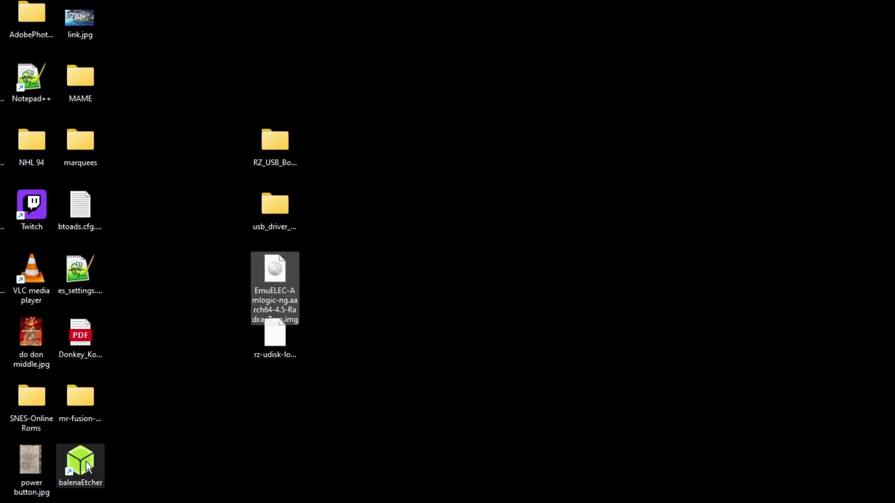
left_click(109, 445)
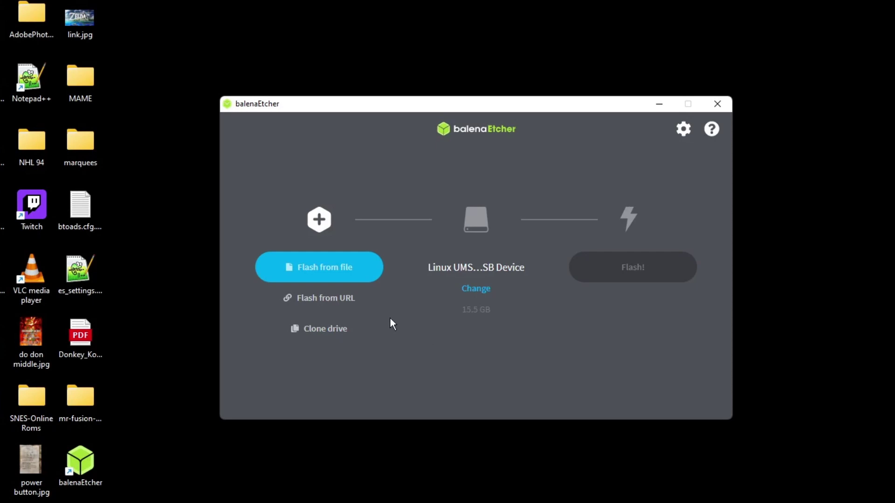
left_click(339, 269)
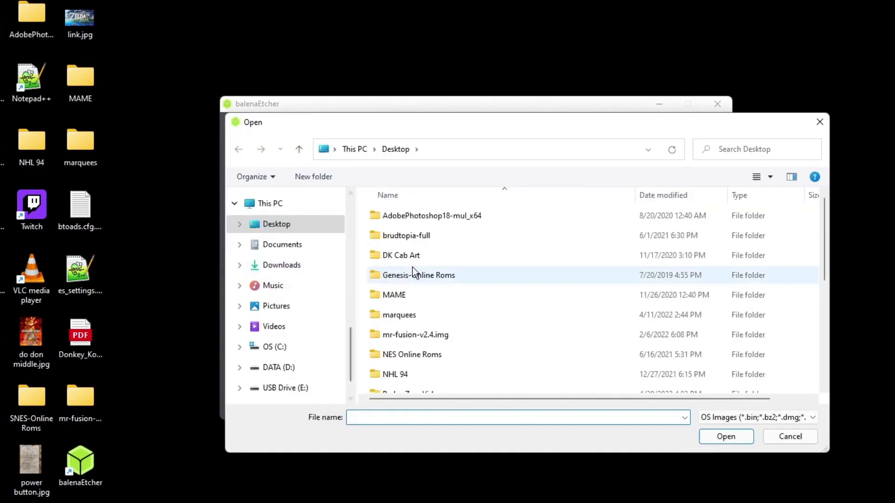
left_click(275, 225)
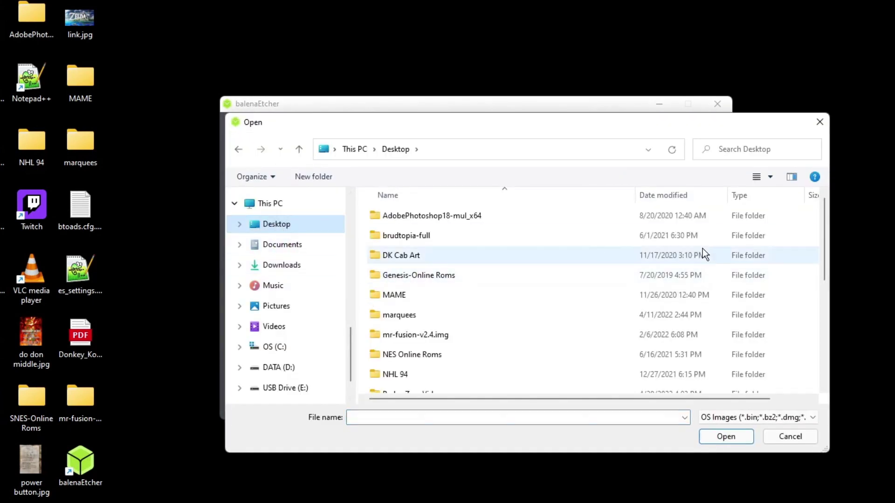
left_click_drag(824, 237, 815, 352)
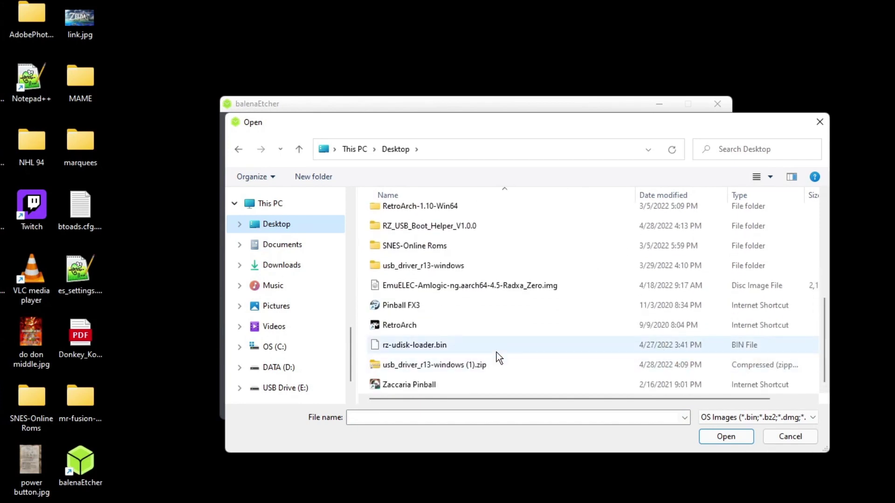
left_click(451, 285)
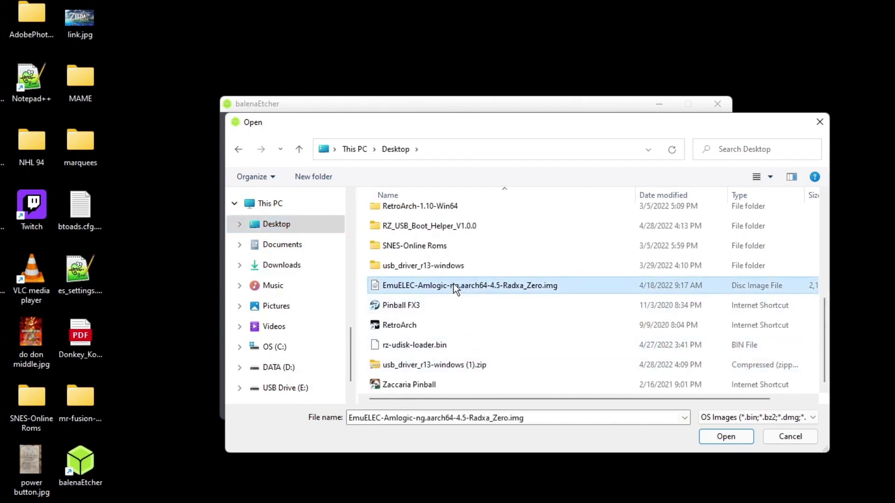
double_click(454, 284)
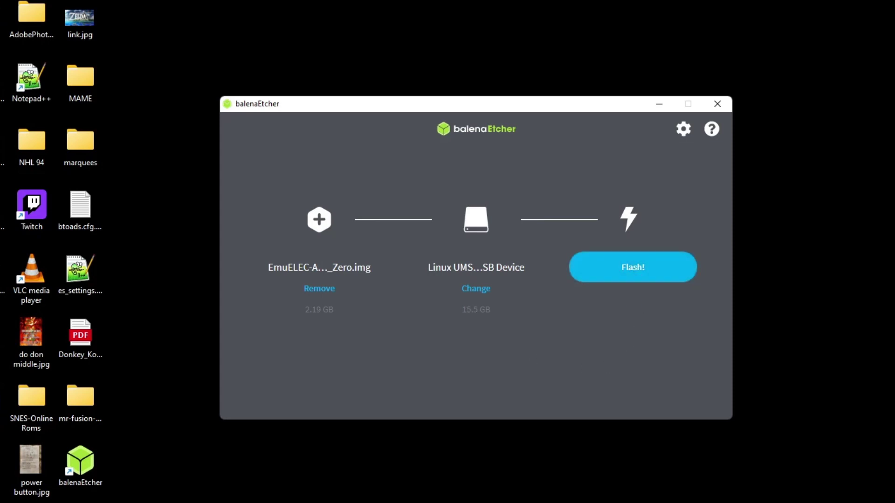
Flash the EmuELEC image to the 15.5 GB Linux UMS device, closing Etcher when complete.
left_click(300, 492)
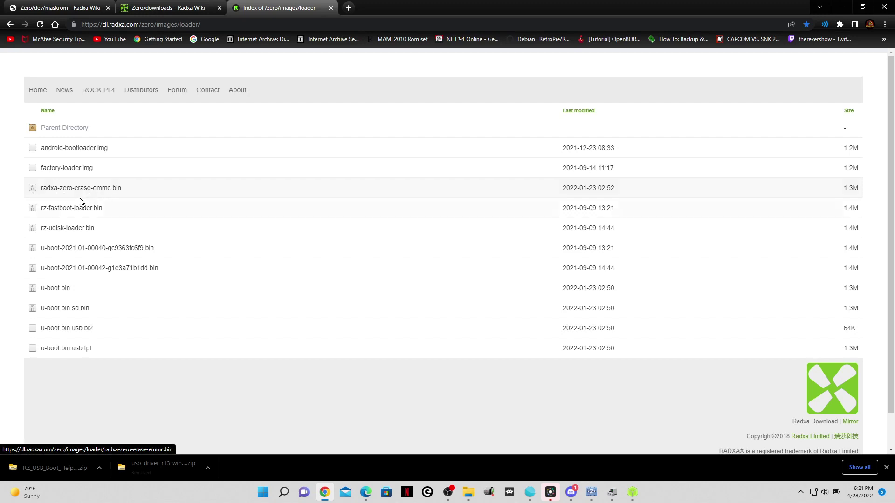
left_click(842, 8)
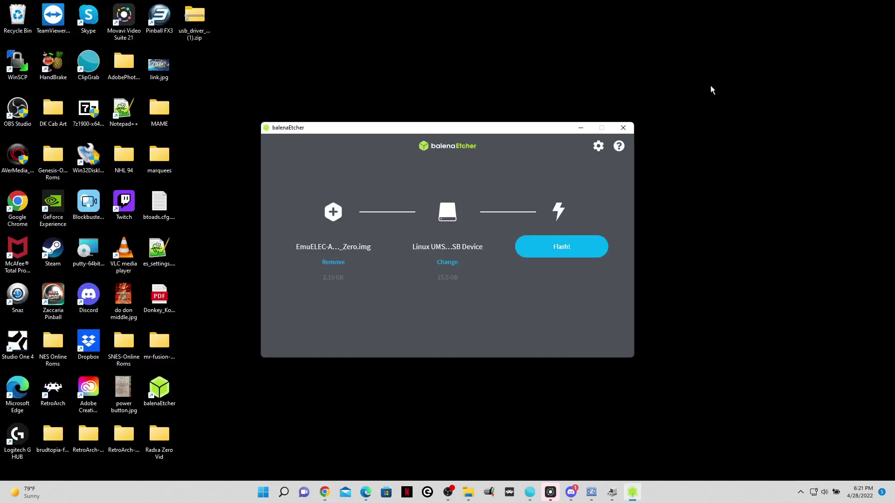
left_click(561, 250)
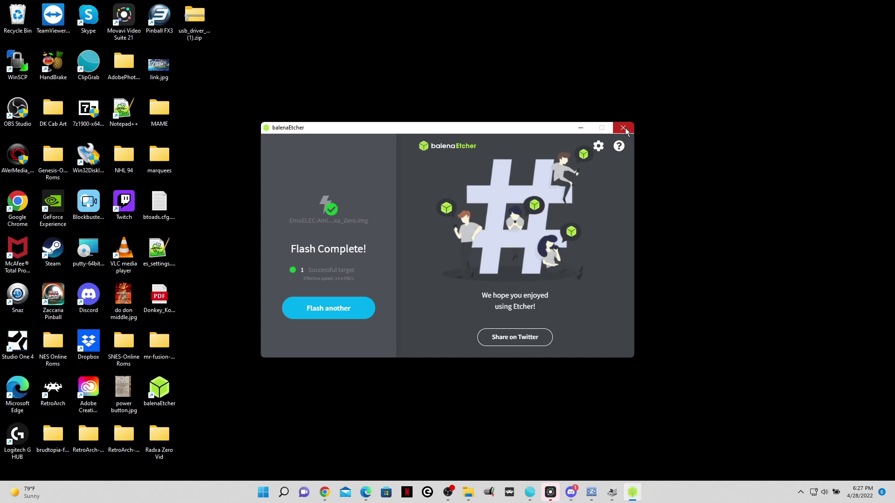
left_click(624, 129)
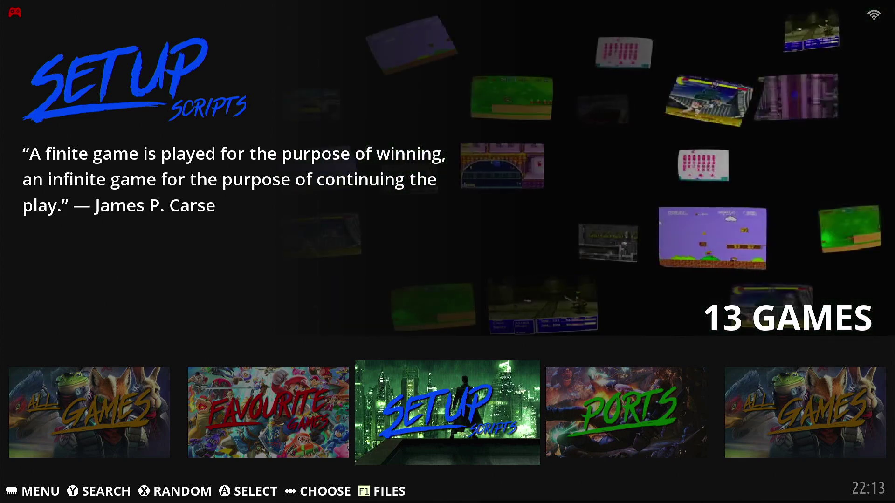
In EmuELEC Network Settings, toggle Enable WiFi off and back on.
key("Return")
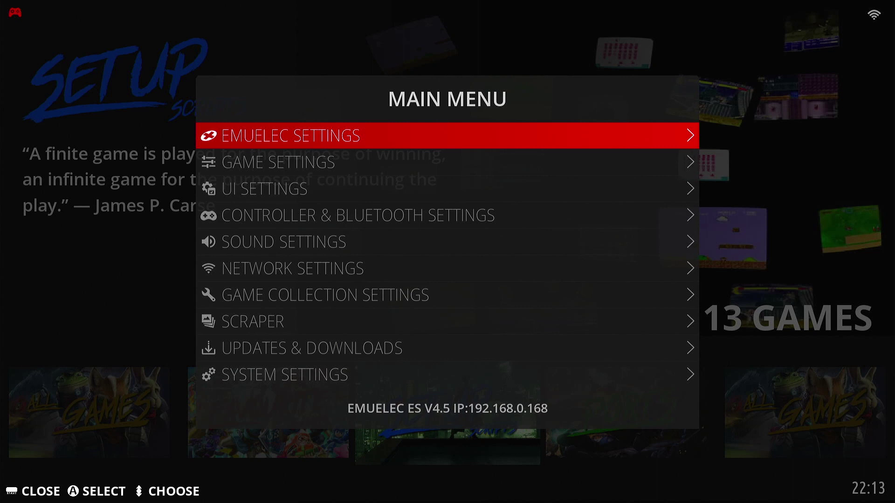
key("Down")
key("Down")
key("Down")
key("Down")
key("Down")
key("Return")
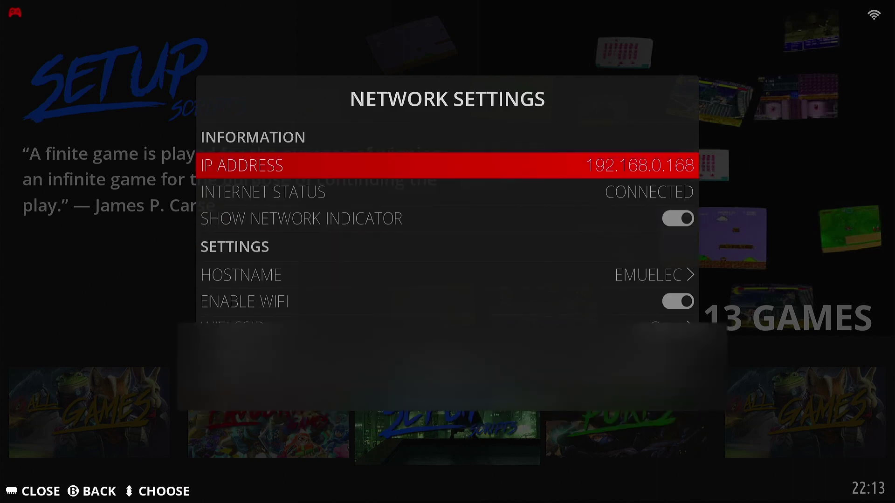
key("Down")
key("Down")
key("Down")
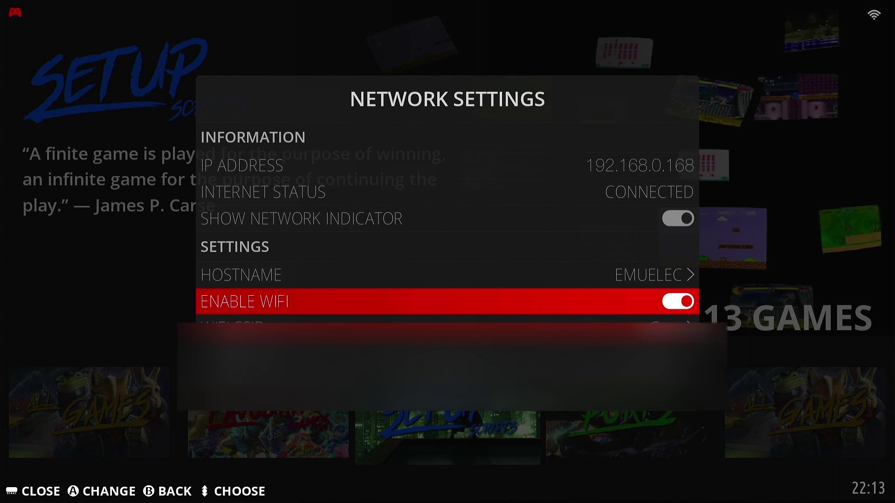
key("Return")
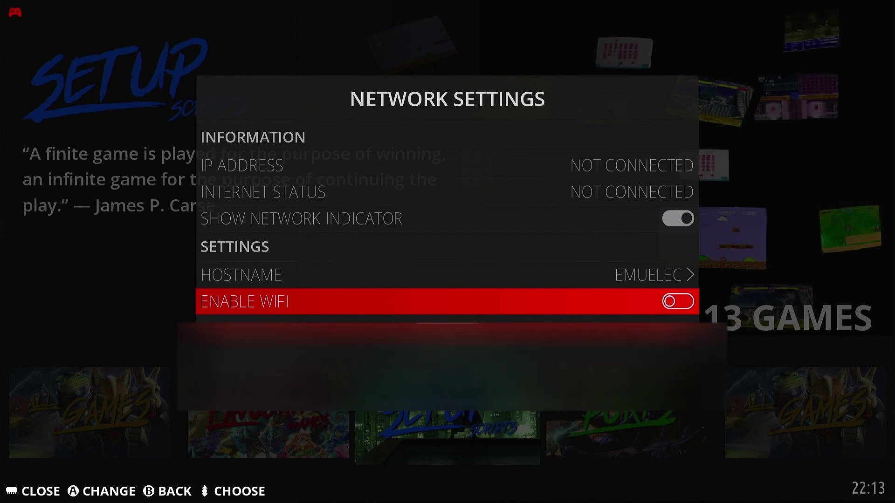
key("Return")
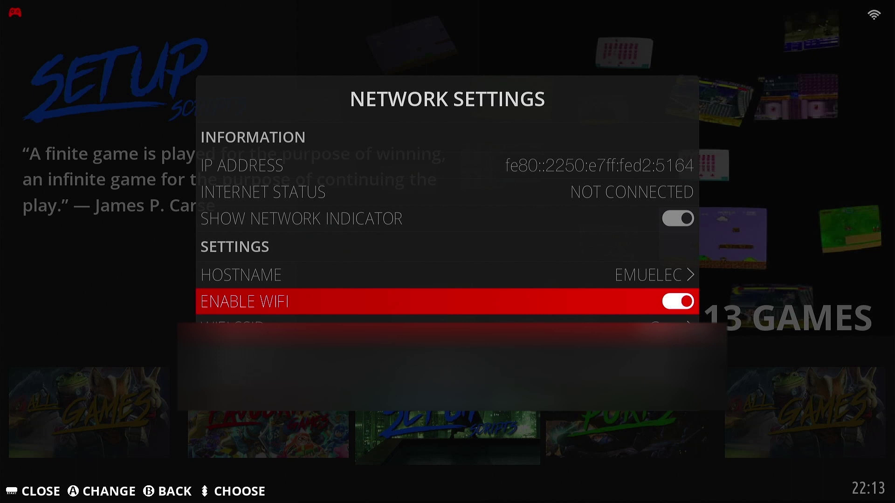
Exit Network Settings to the carousel and reopen the Main Menu.
key("Down")
key("Down")
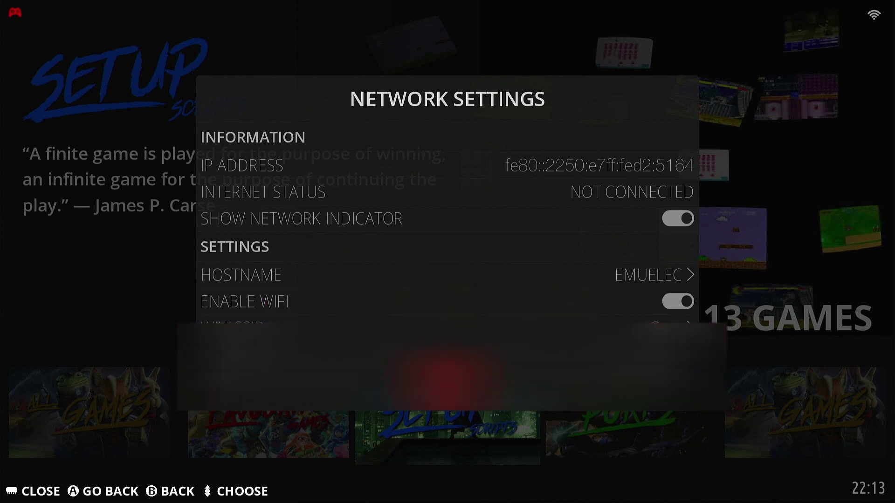
key("Return")
key("Escape")
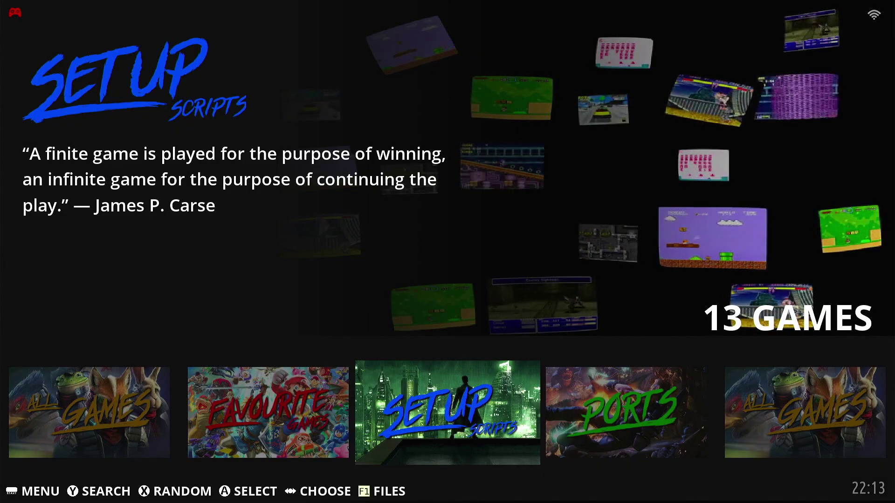
key("Escape")
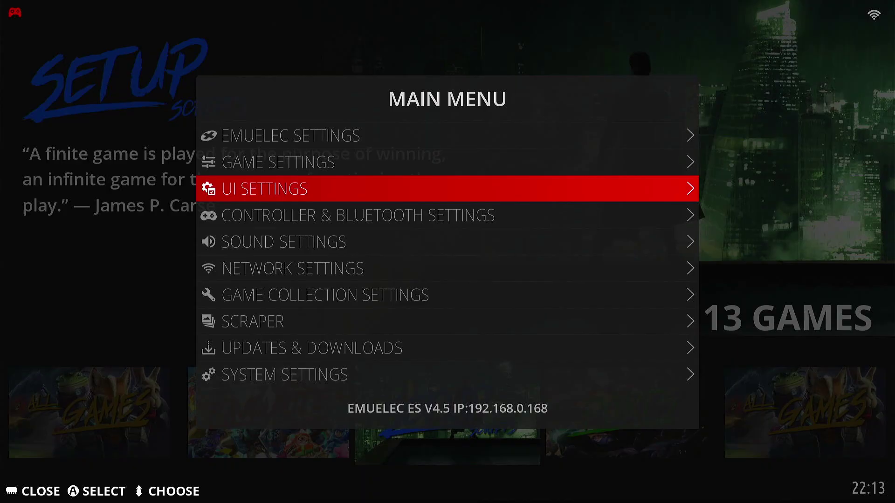
Browse the downloadable themes under Updates & Downloads > Themes, then return to the main menu.
key("Down")
key("Down")
key("Down")
key("Down")
key("Down")
key("Down")
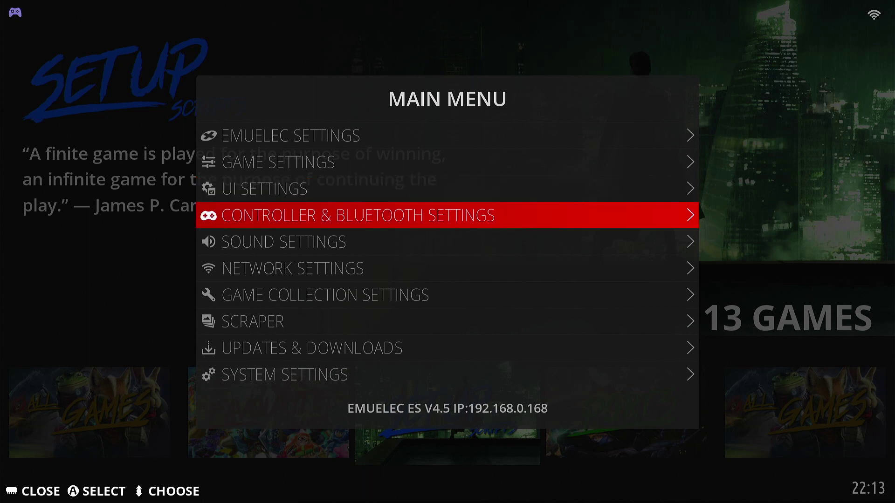
key("Return")
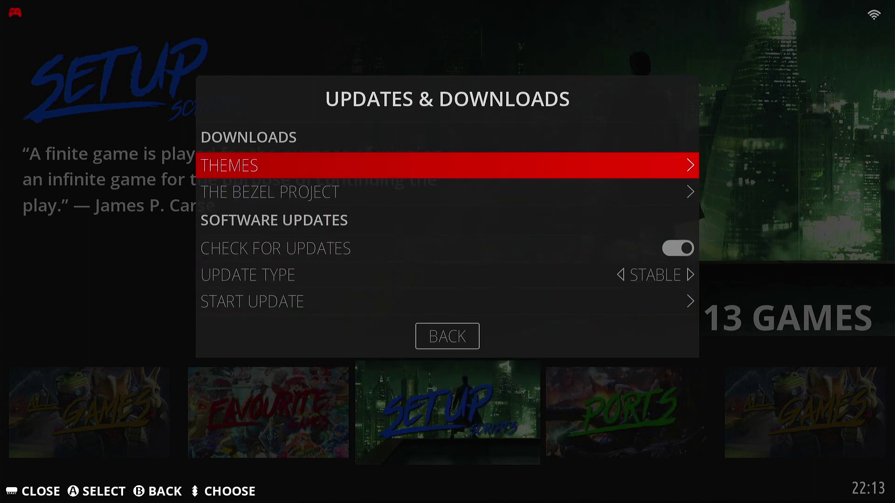
key("Return")
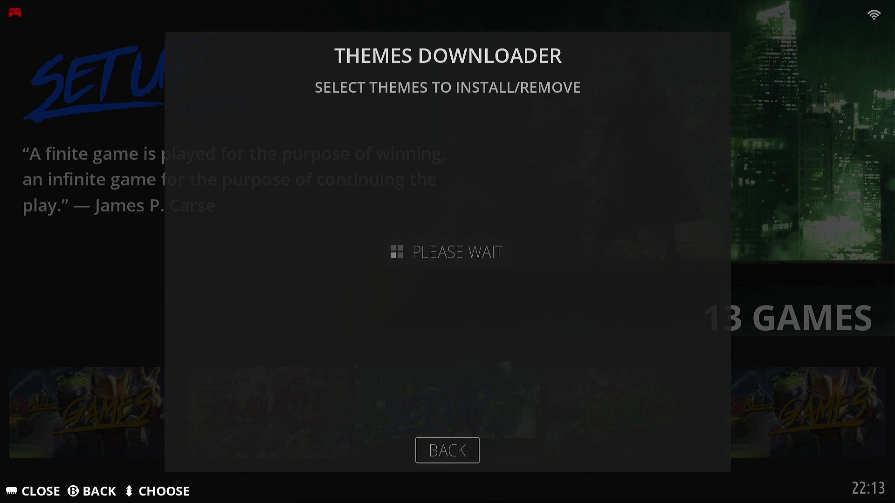
key("Down")
key("Down")
key("Down")
key("Down")
key("Down")
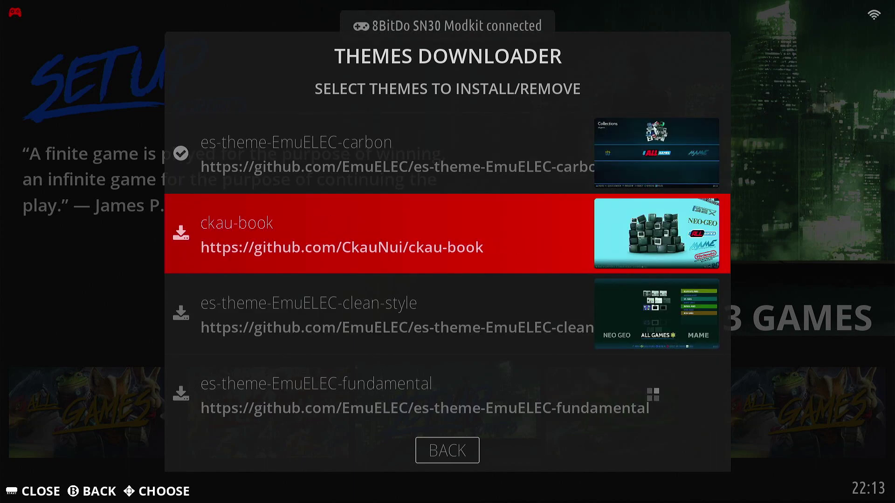
key("Down")
key("Down")
key("Escape")
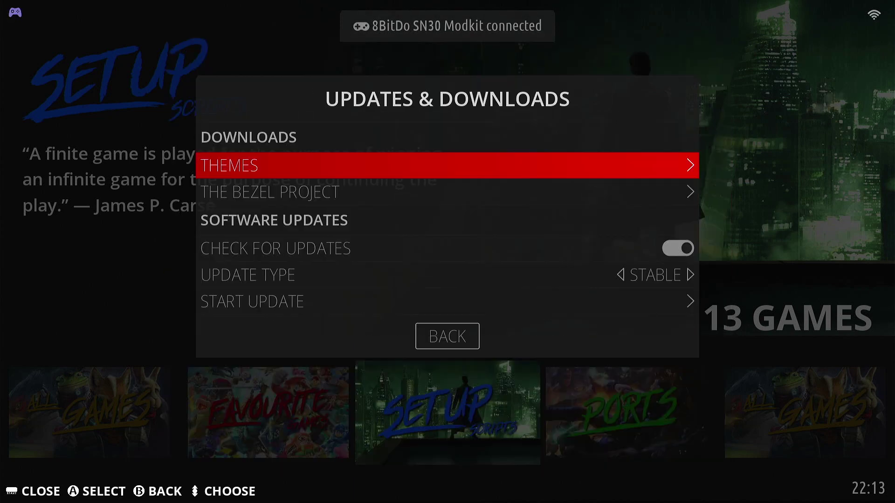
key("Escape")
Set UI Settings > Theme Set to es-theme-EmuELEC-carbon and exit so the Carbon look applies.
key("Up")
key("Up")
key("Up")
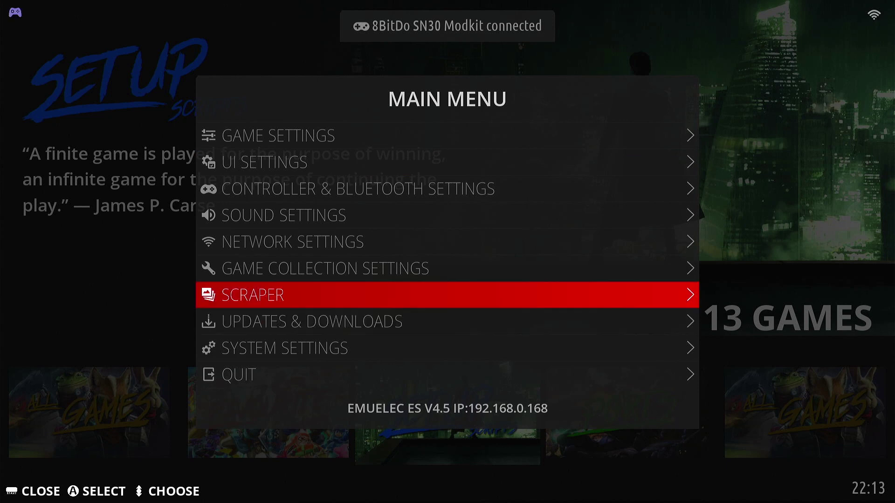
key("Up")
key("Up")
key("Up")
key("Return")
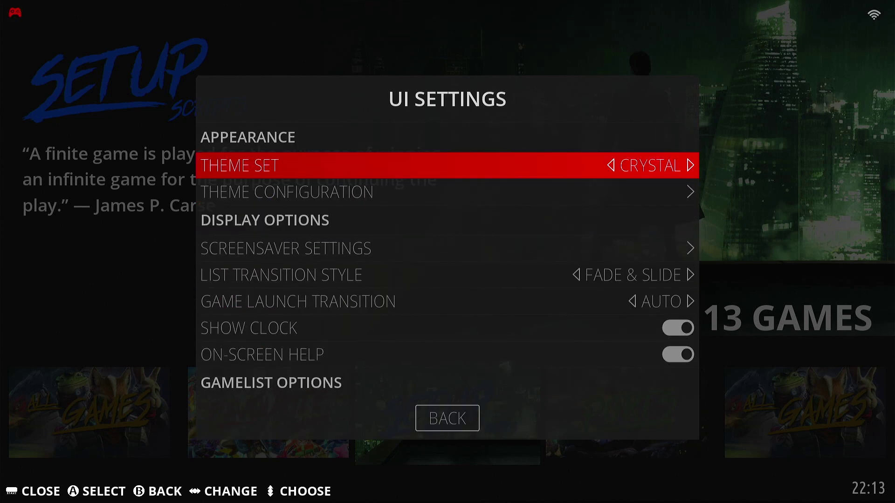
key("Return")
key("Down")
key("Return")
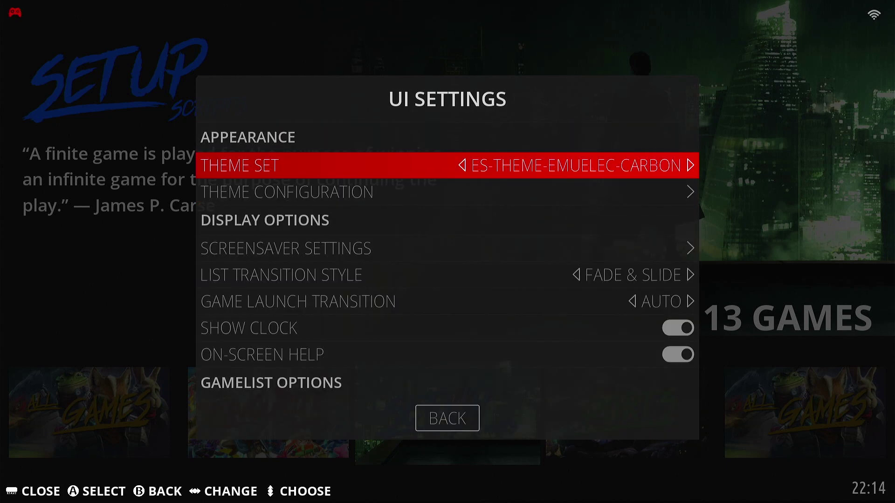
key("Escape")
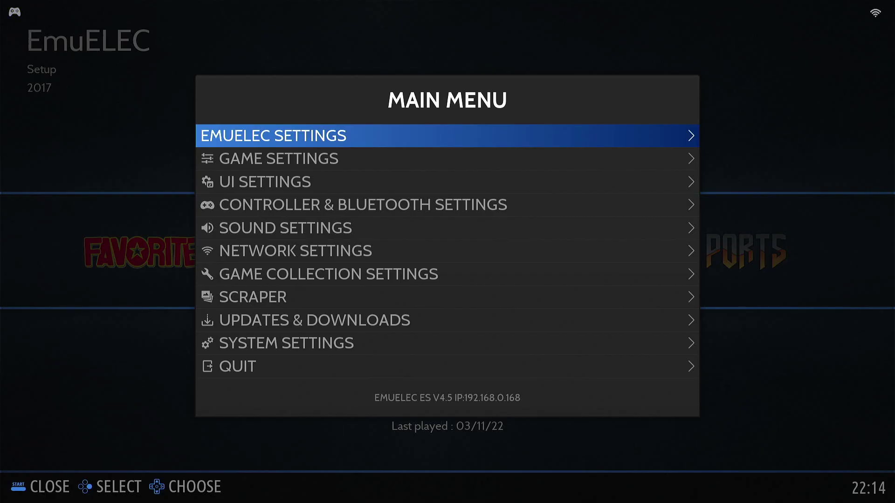
key("Escape")
key("Right")
key("Right")
key("Right")
key("Right")
key("Right")
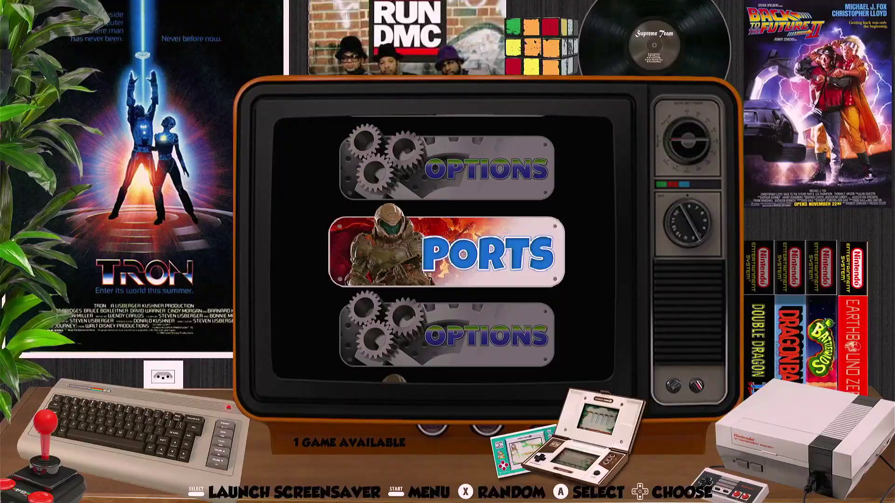
Move to the Options system and reach the Theme Set entry in the main menu's UI Settings.
key("Down")
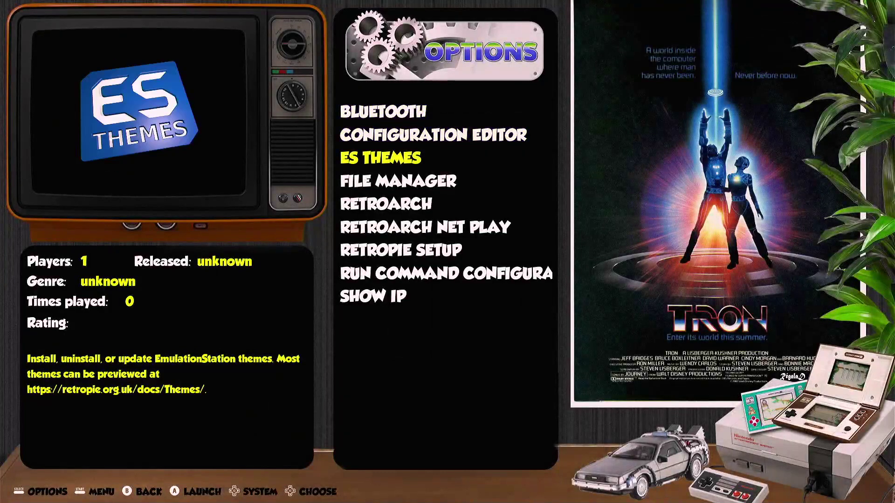
key("Down")
key("Down")
key("Down")
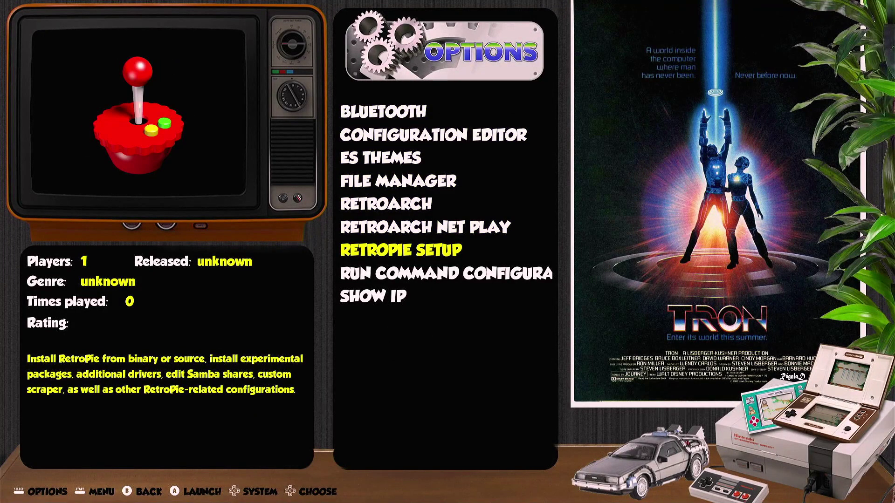
key("Return")
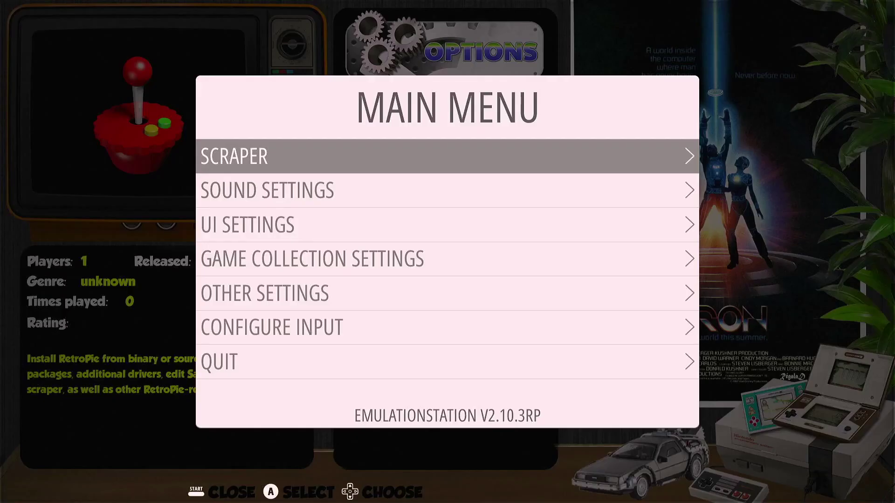
key("Down")
key("Down")
key("Return")
key("Down")
key("Down")
key("Down")
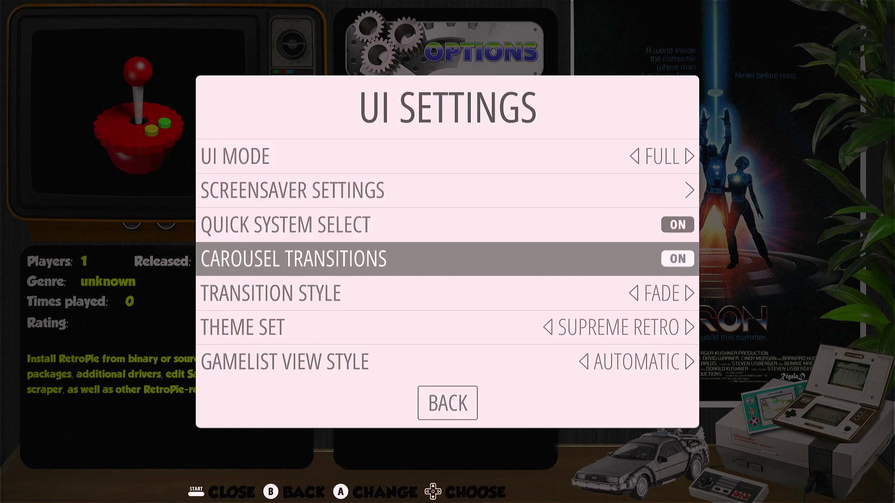
key("Down")
key("Down")
Switch the theme set from Supreme Retro to CARBON-2021 and close the list.
key("Right")
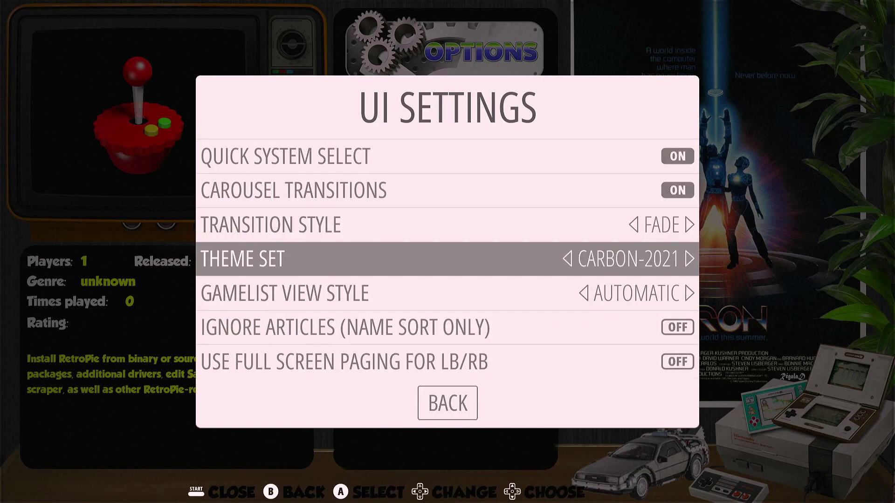
key("Left")
key("Right")
key("Return")
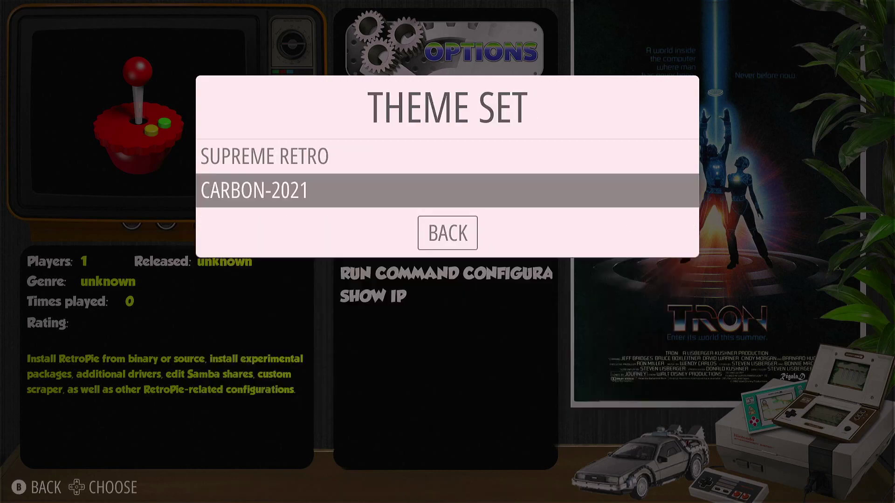
key("Down")
key("Return")
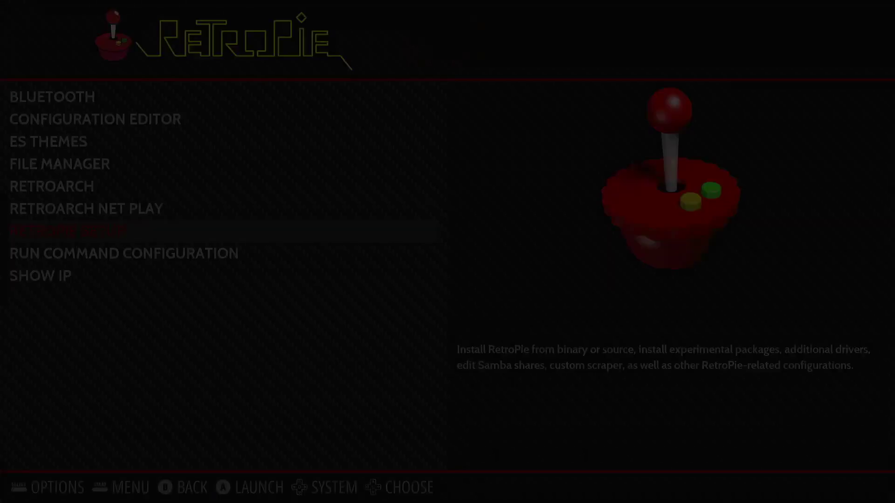
key("Down")
key("Down")
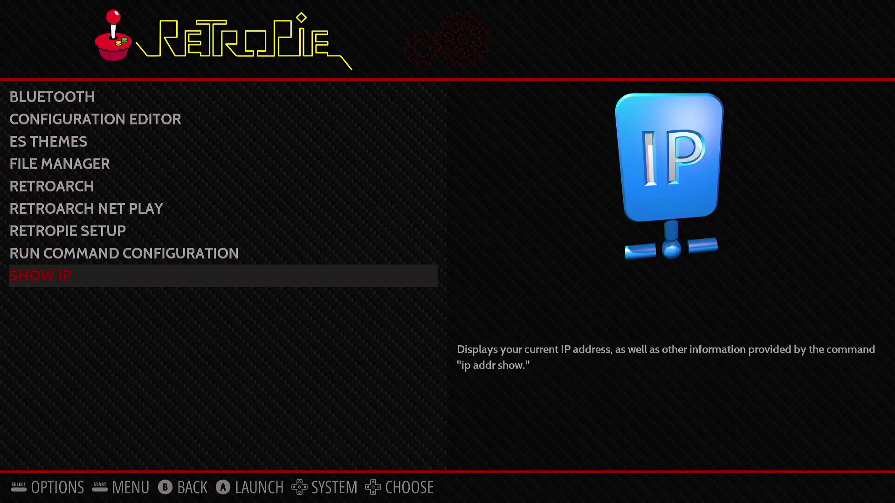
key("Up")
key("Up")
key("Up")
key("Up")
key("Up")
key("Up")
key("Up")
key("Up")
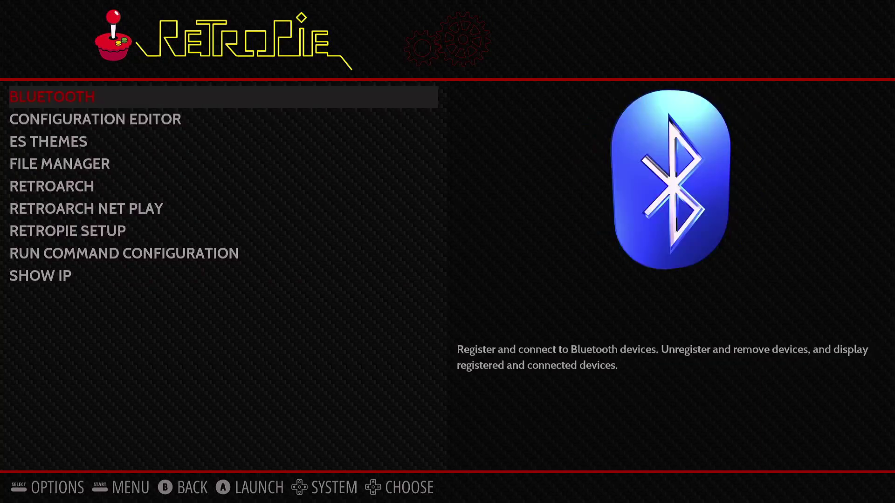